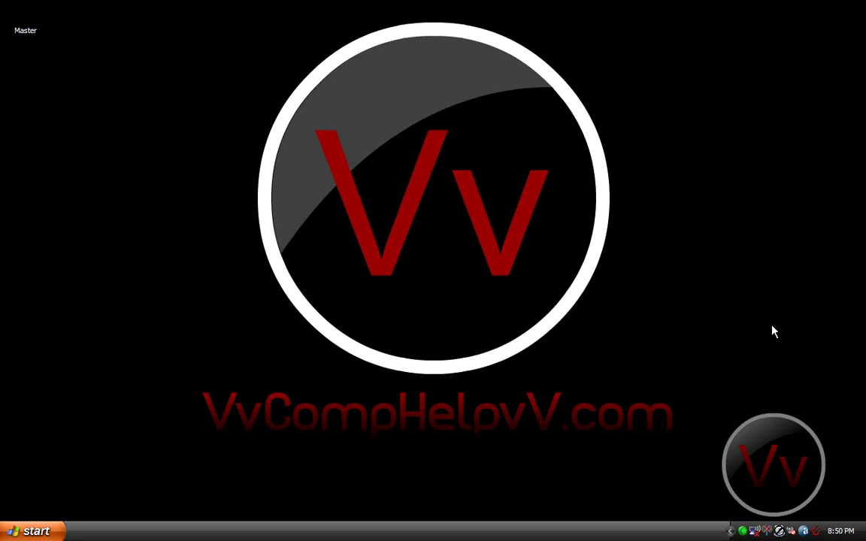
- Drag items around the empty Windows XP desktop
drag(709, 386, 174, 453)
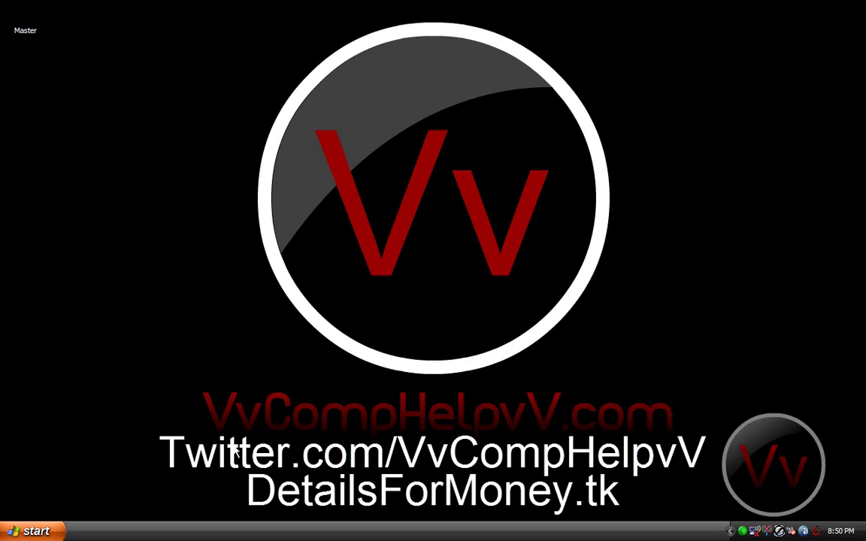
drag(193, 386, 616, 440)
drag(681, 436, 174, 388)
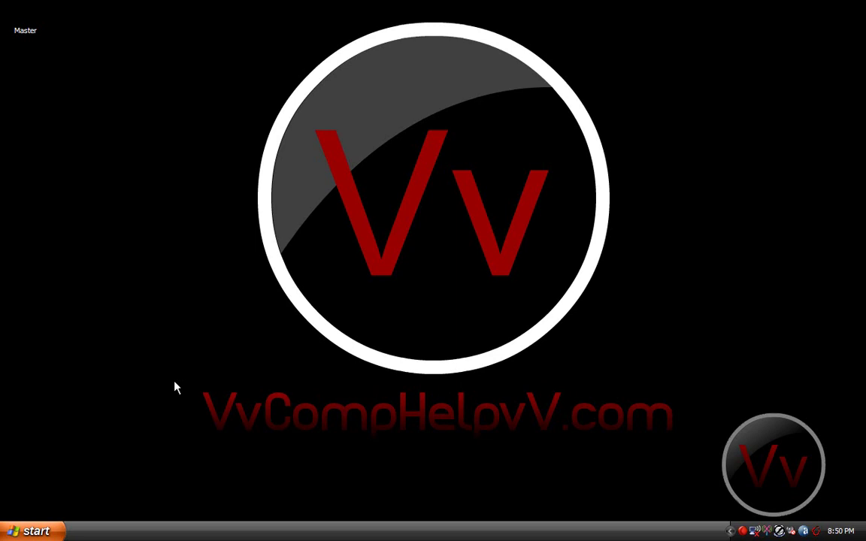
- Switch to Firefox, load sumopaint.com and launch the editor in a new window
key(alt+Tab)
key(alt+Tab)
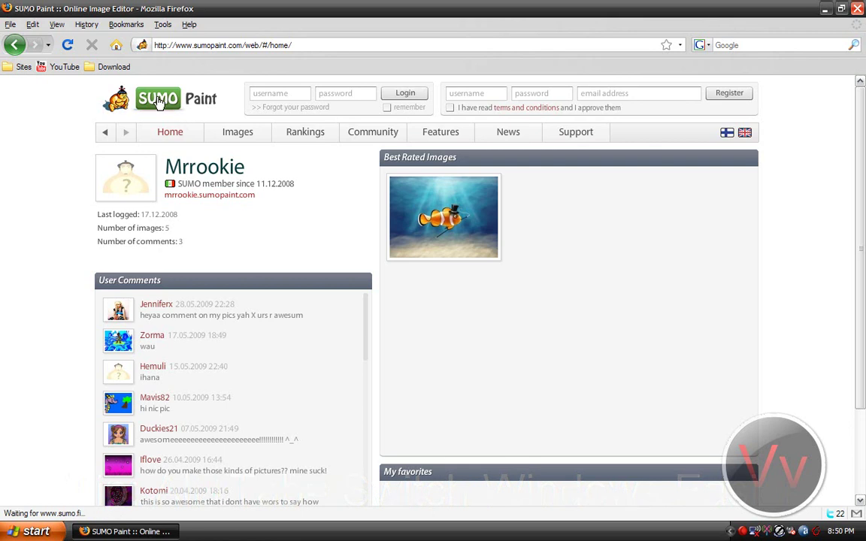
drag(292, 46, 258, 45)
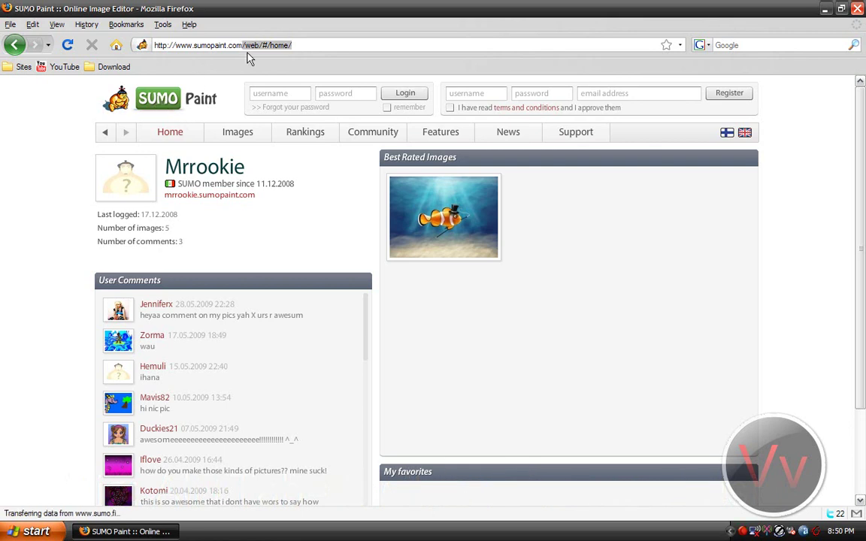
key(BackSpace)
key(Return)
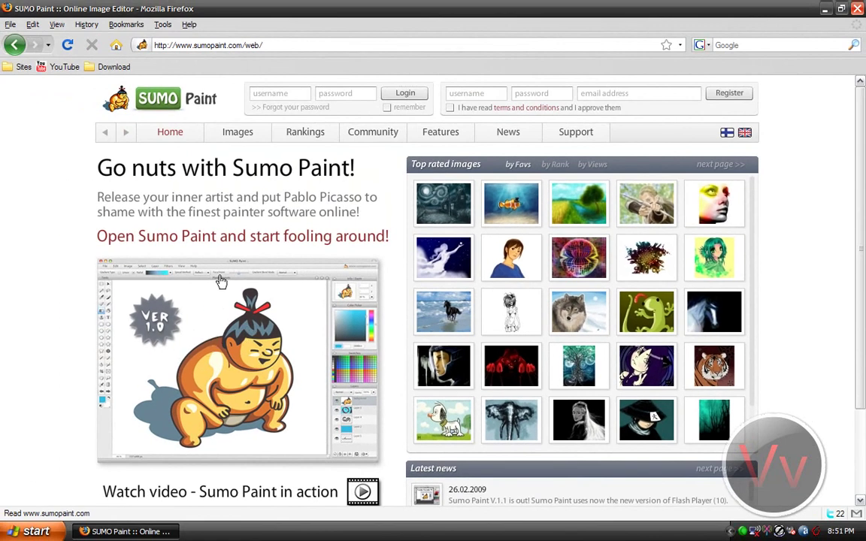
click(214, 285)
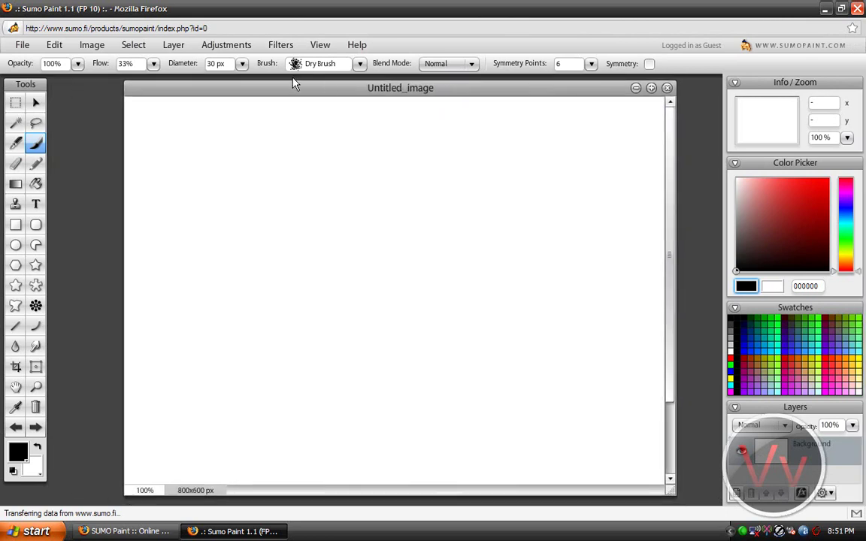
- Resize the canvas to 1000 wide by 800 high with Image > Canvas Size
click(93, 45)
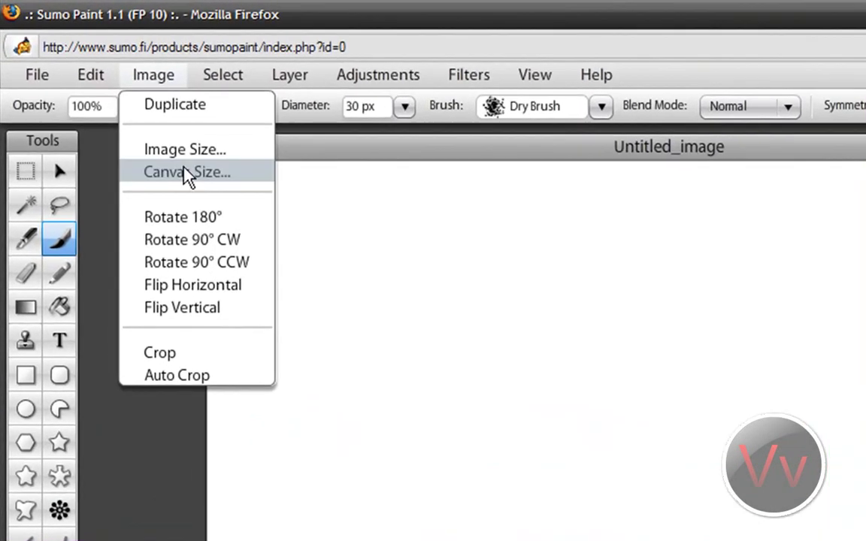
click(174, 160)
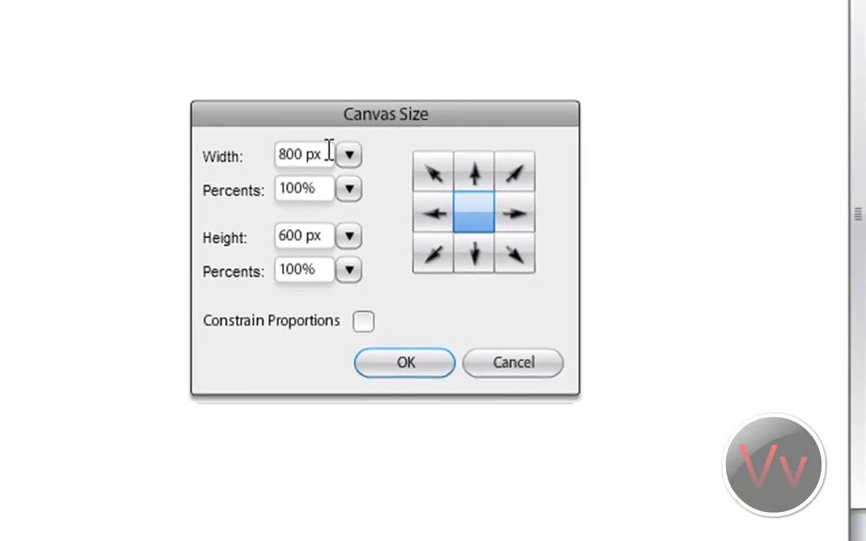
drag(676, 371, 594, 381)
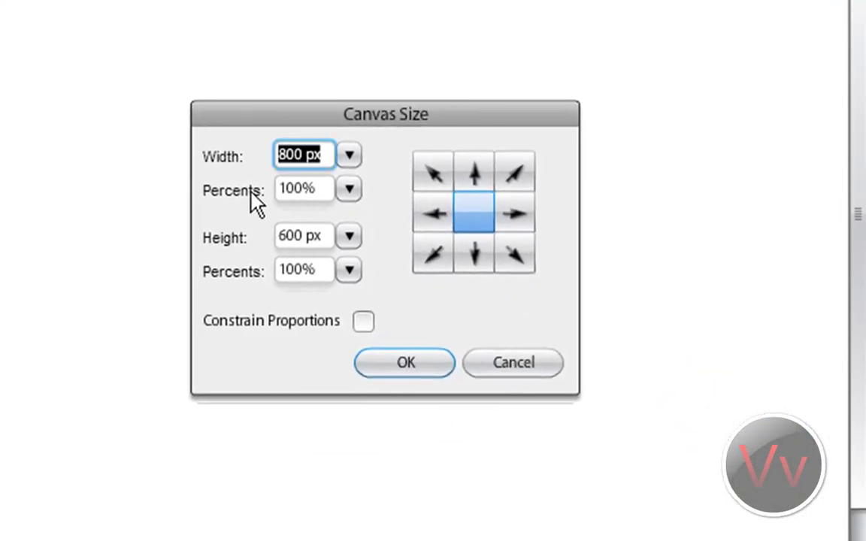
text(1280)
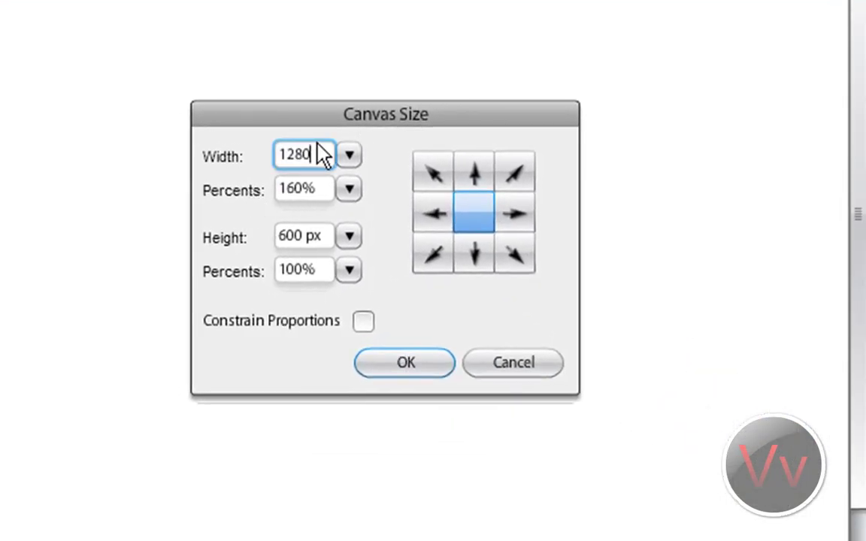
drag(296, 154, 161, 163)
text(1000)
drag(328, 235, 161, 214)
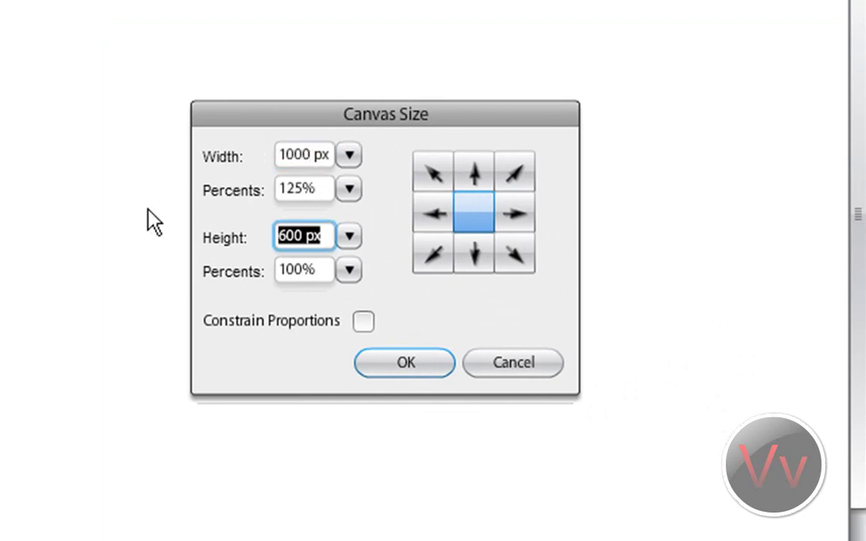
text(800)
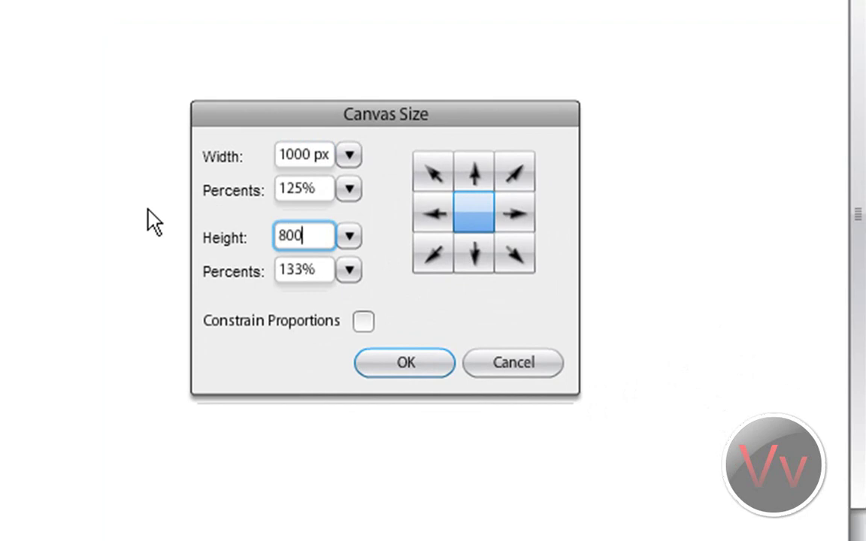
key(Return)
drag(464, 87, 430, 88)
mouse_move(674, 213)
mouse_down()
mouse_move(661, 464)
mouse_move(679, 102)
mouse_up()
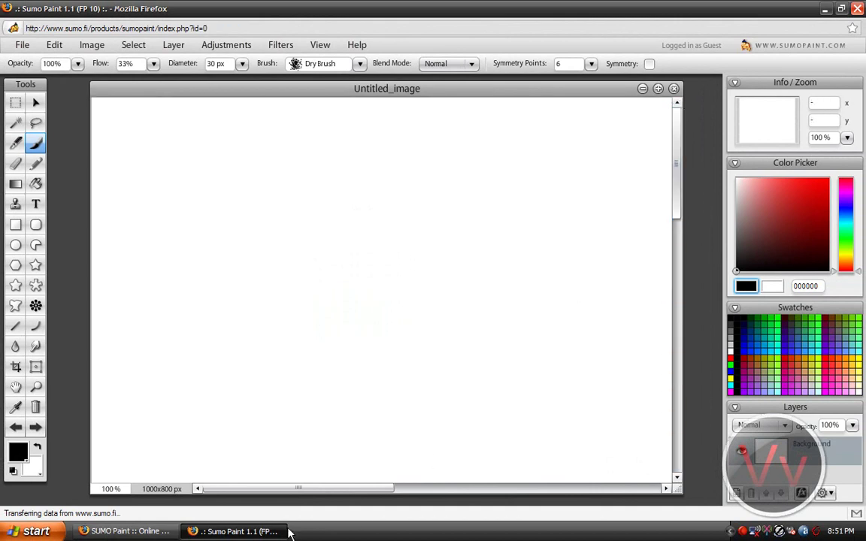
- Paint black S- and K-shaped dry-brush strokes on the canvas
mouse_move(305, 490)
mouse_down()
mouse_move(607, 490)
mouse_move(232, 485)
mouse_up()
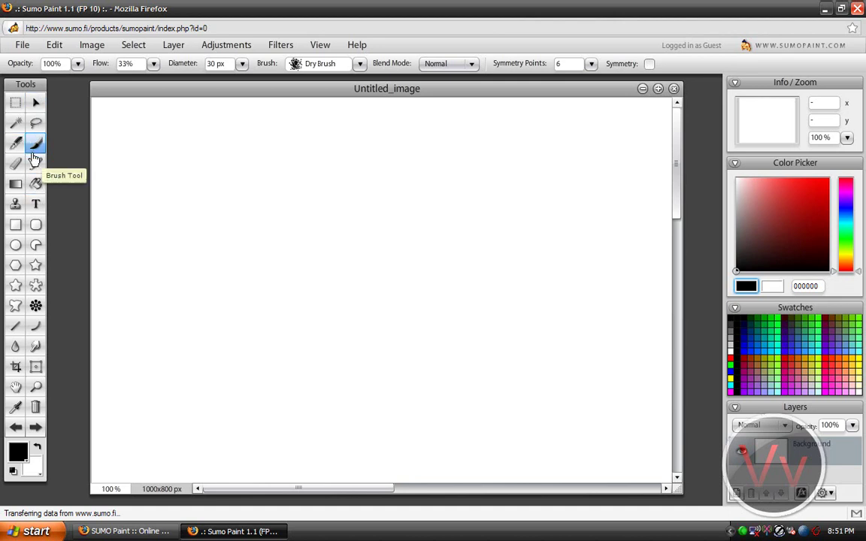
mouse_move(181, 159)
mouse_down()
mouse_move(118, 209)
mouse_move(181, 311)
mouse_move(228, 247)
mouse_move(312, 305)
mouse_up()
drag(241, 197, 329, 199)
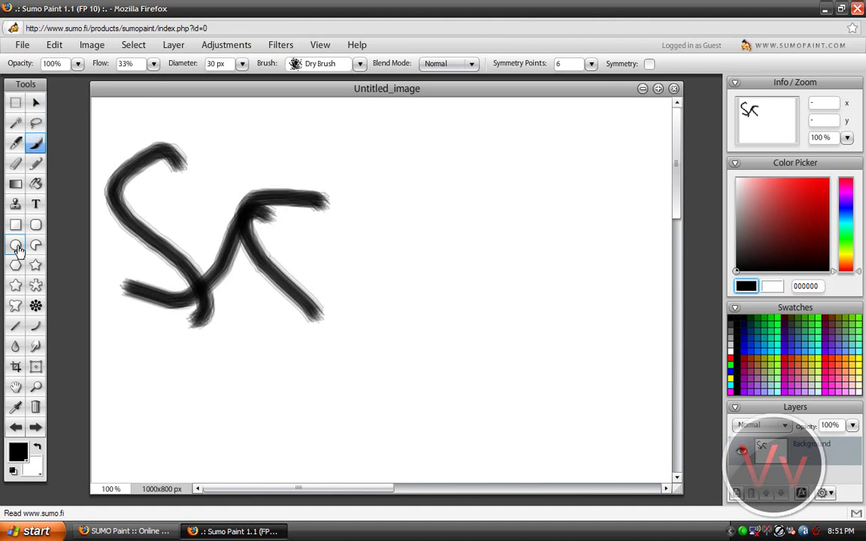
- Switch to the Ball brush and paint grey hook, bar, loop and zigzag strokes
click(360, 64)
click(274, 255)
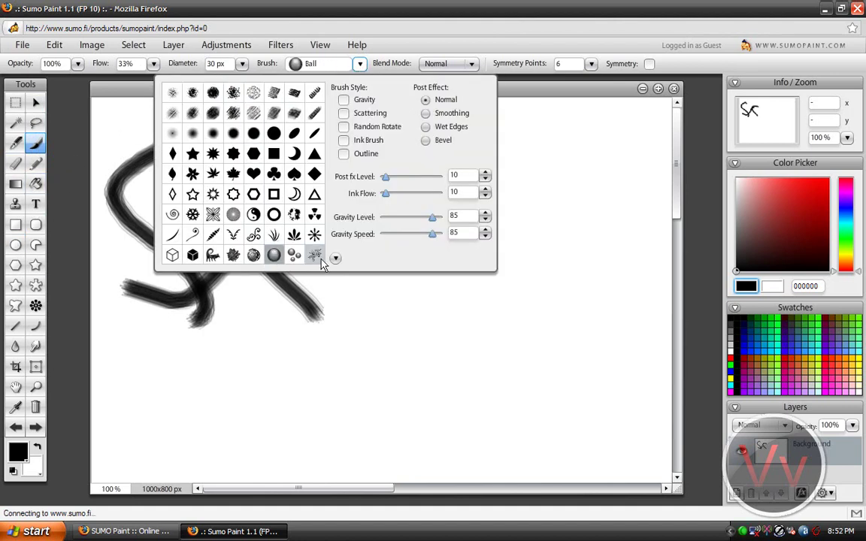
click(364, 308)
mouse_move(467, 282)
mouse_down()
mouse_move(430, 244)
mouse_move(438, 272)
mouse_up()
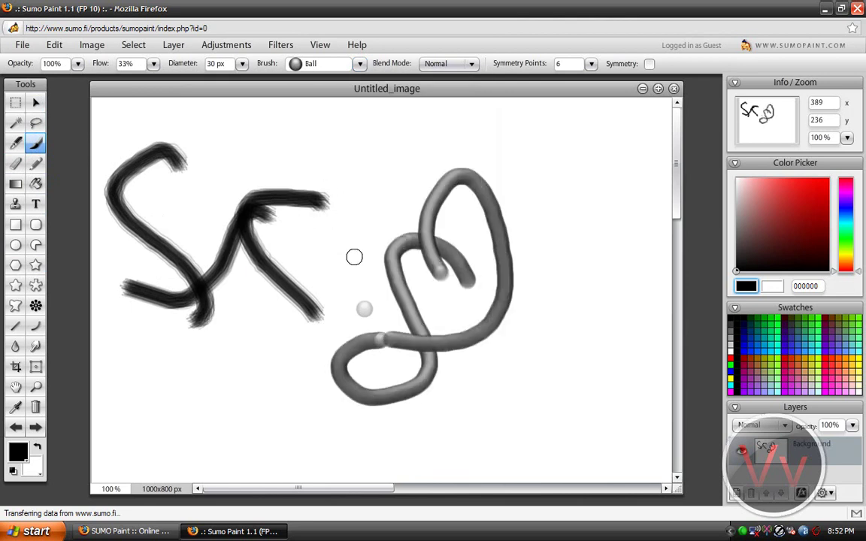
drag(324, 180, 218, 331)
drag(233, 191, 406, 147)
mouse_move(353, 289)
mouse_down()
mouse_move(444, 336)
mouse_move(383, 240)
mouse_move(466, 278)
mouse_move(518, 327)
mouse_up()
mouse_move(526, 239)
mouse_down()
mouse_move(583, 225)
mouse_move(455, 406)
mouse_up()
mouse_move(283, 338)
mouse_down()
mouse_move(192, 406)
mouse_move(325, 463)
mouse_move(789, 251)
mouse_up()
- Add pink e94949 and blue 0033cc ball-brush strokes across the canvas
click(799, 186)
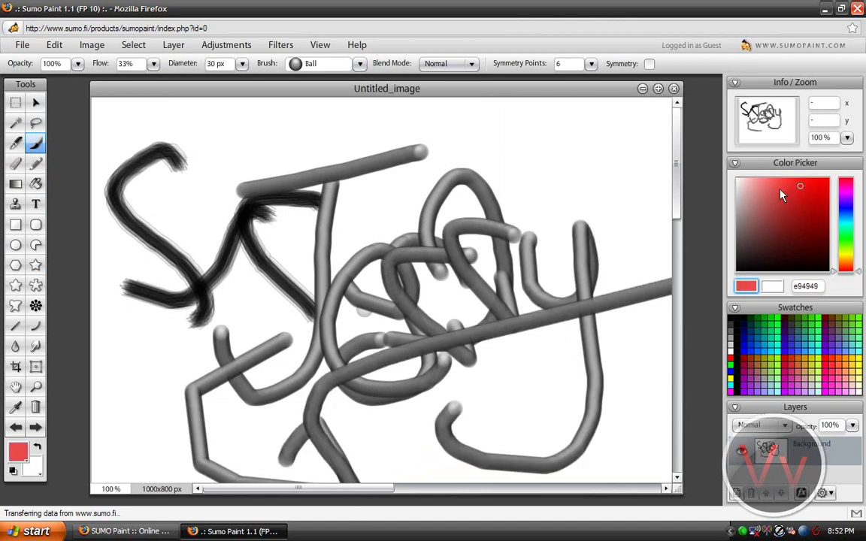
drag(672, 284, 280, 460)
drag(601, 148, 429, 323)
mouse_move(451, 188)
mouse_down()
mouse_move(404, 141)
mouse_move(473, 312)
mouse_up()
click(845, 213)
click(829, 196)
mouse_move(582, 278)
mouse_down()
mouse_move(415, 274)
mouse_move(195, 285)
mouse_up()
mouse_move(207, 101)
mouse_down()
mouse_move(225, 290)
mouse_move(297, 410)
mouse_up()
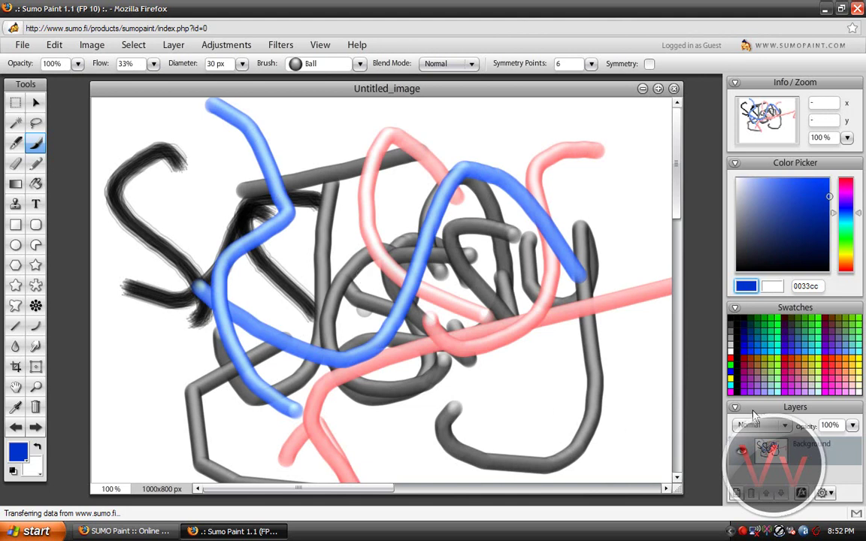
- Add a new layer beneath the scribbles and fill it with a diagonal gradient
click(736, 308)
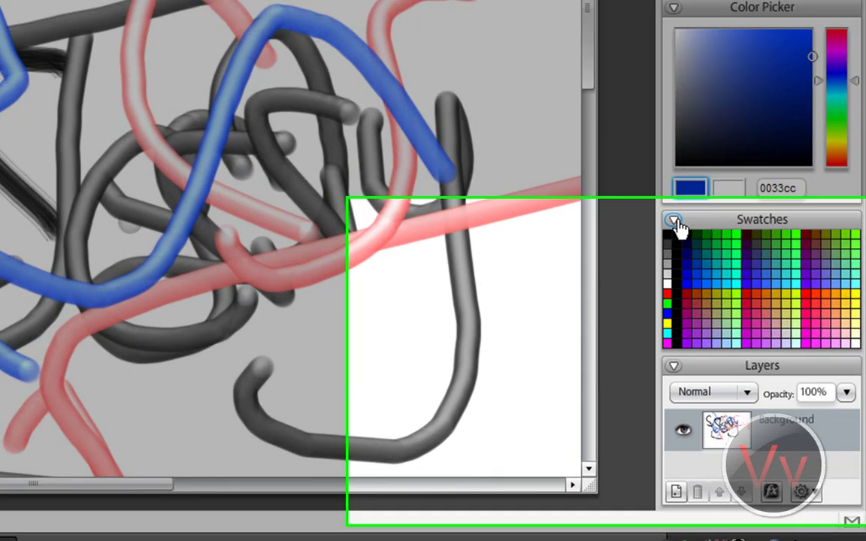
click(766, 309)
click(542, 33)
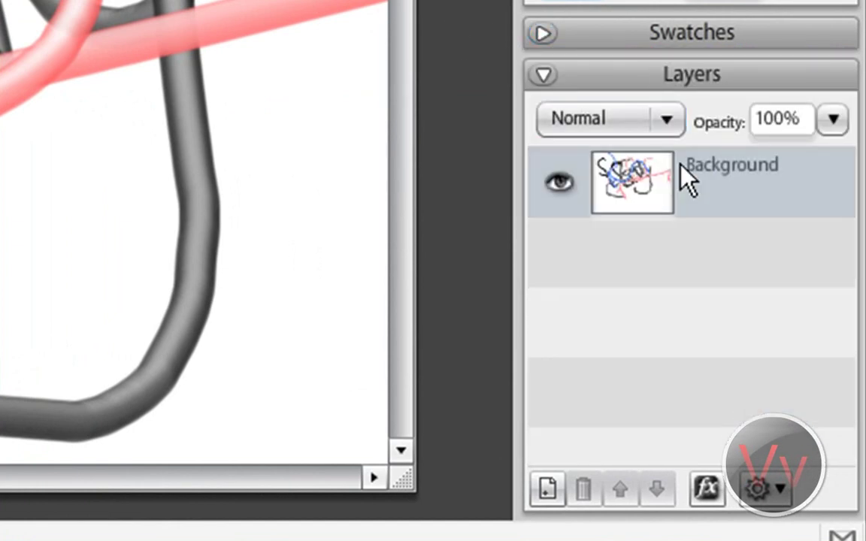
click(546, 490)
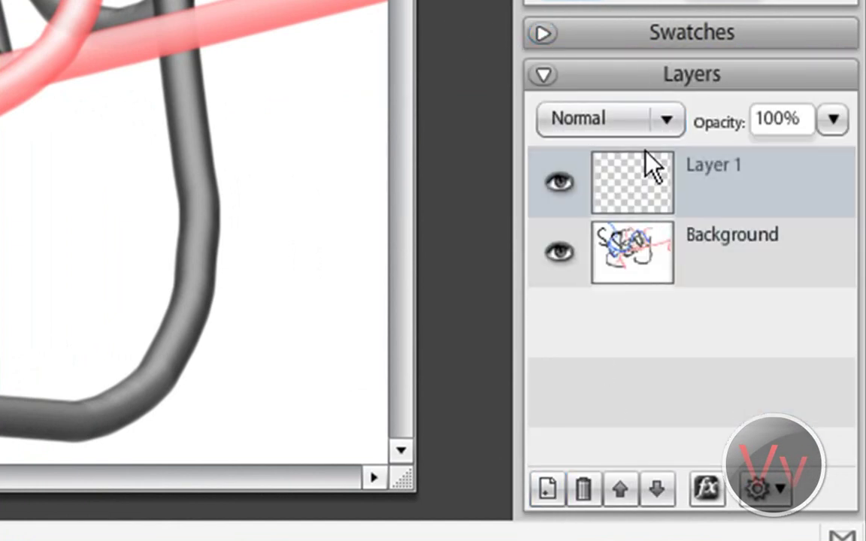
drag(649, 164, 652, 308)
drag(700, 209, 711, 319)
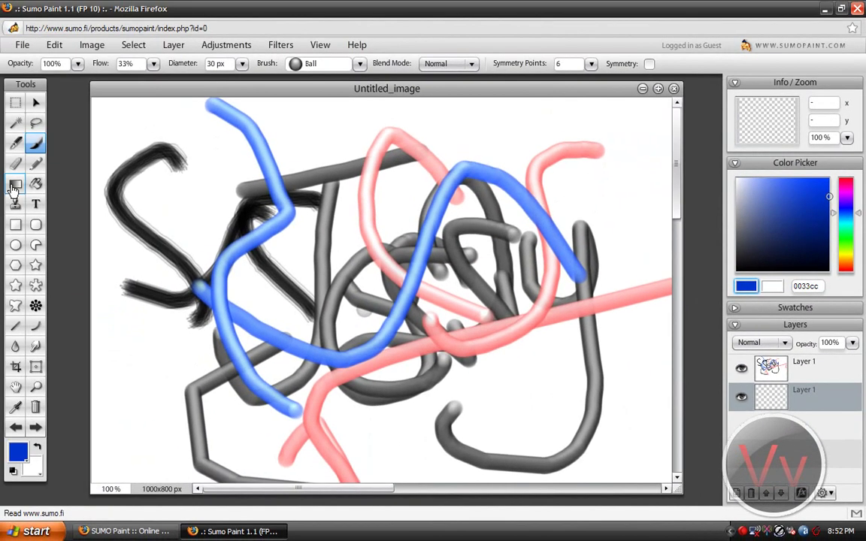
click(16, 183)
drag(124, 120, 405, 348)
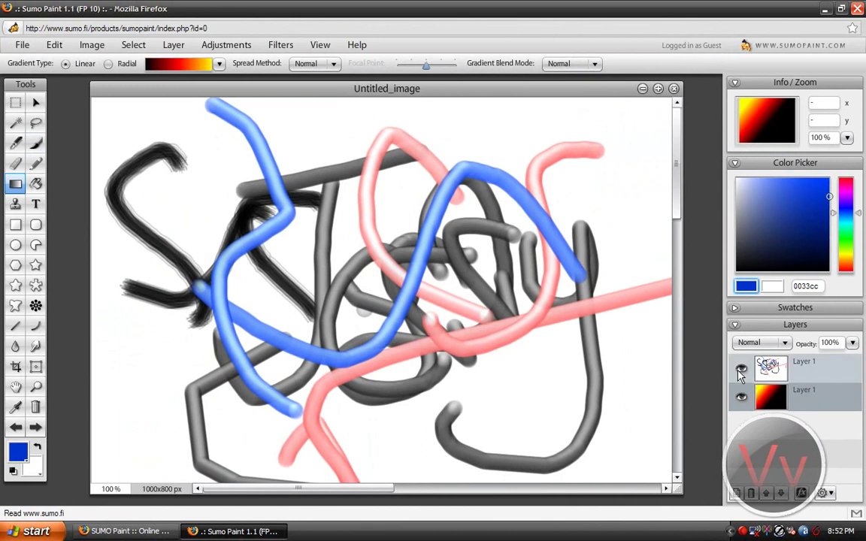
- Delete the scribble layer with Delete Layer from its right-click menu
click(768, 369)
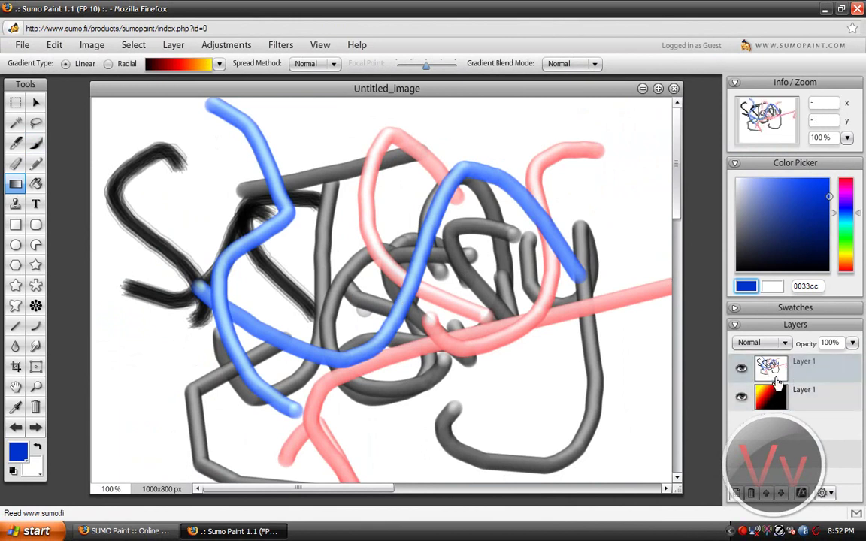
drag(769, 376, 772, 417)
key(ctrl+z)
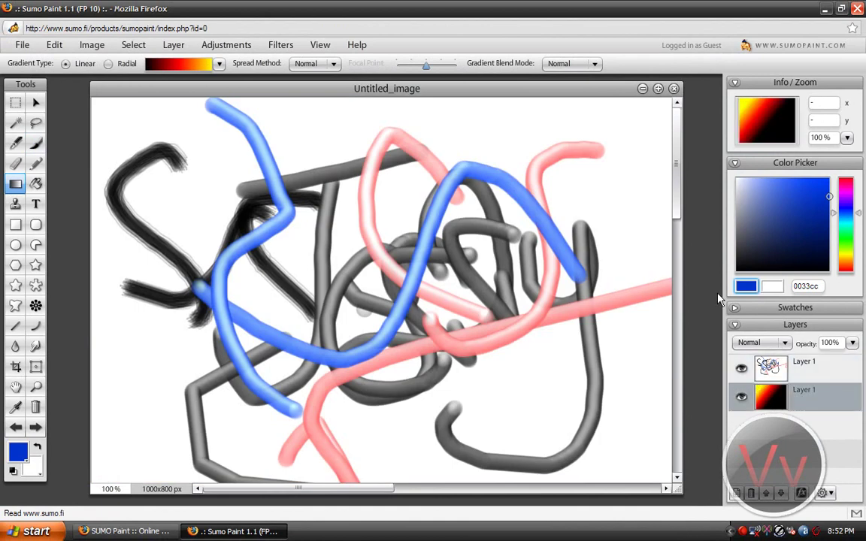
click(772, 374)
right_click(776, 373)
key(Escape)
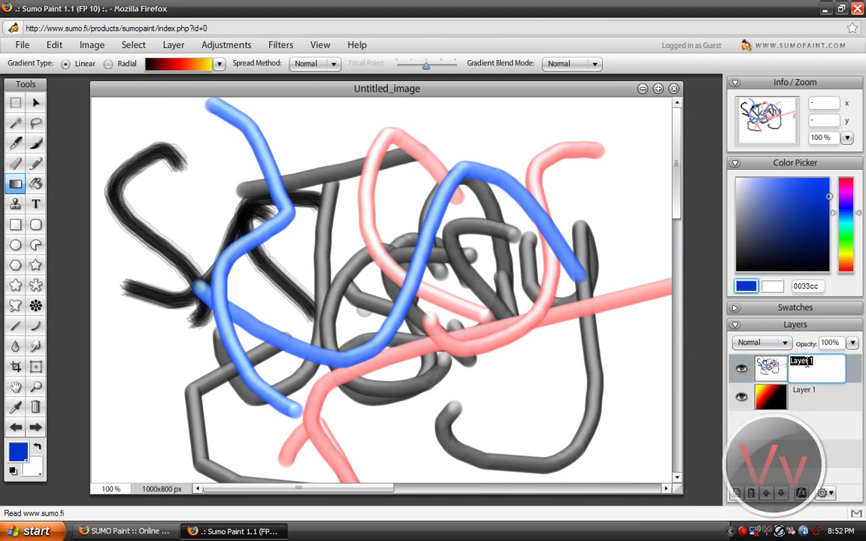
drag(774, 368, 756, 487)
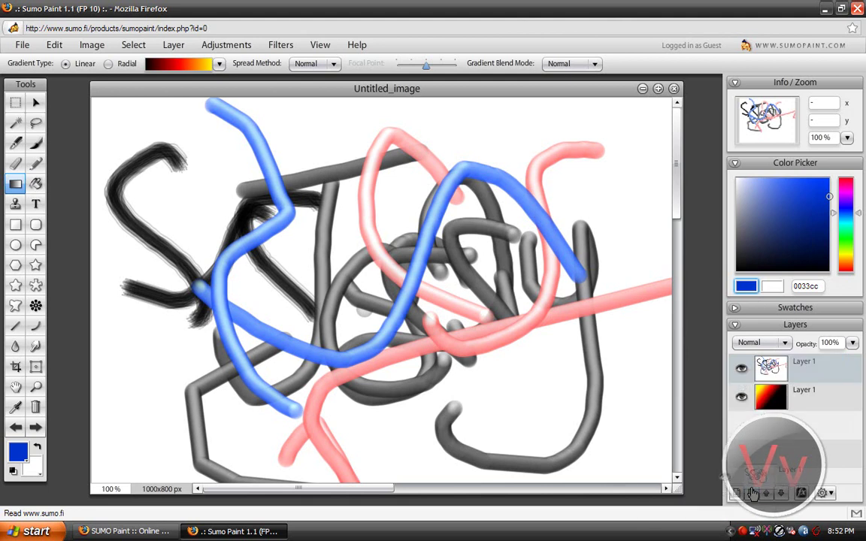
right_click(775, 371)
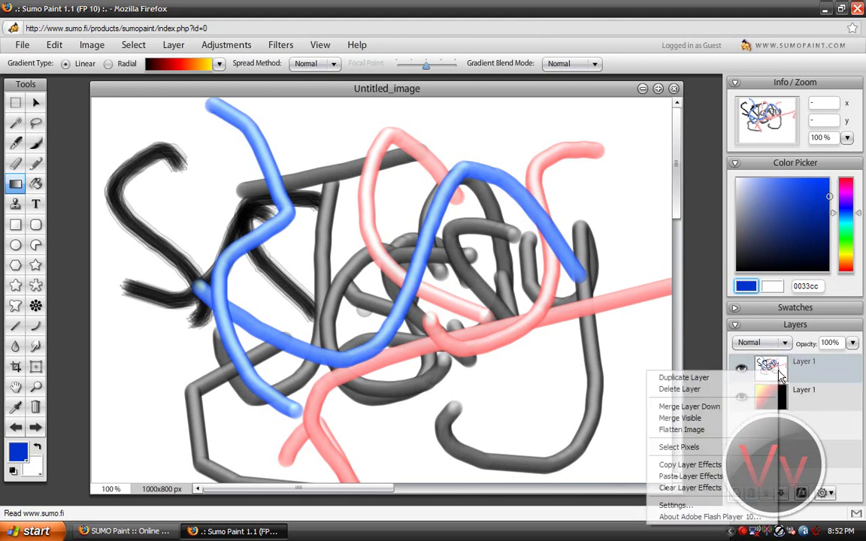
click(733, 391)
- Create a new layer and paint looping blue brush strokes on it
key(ctrl+shift+n)
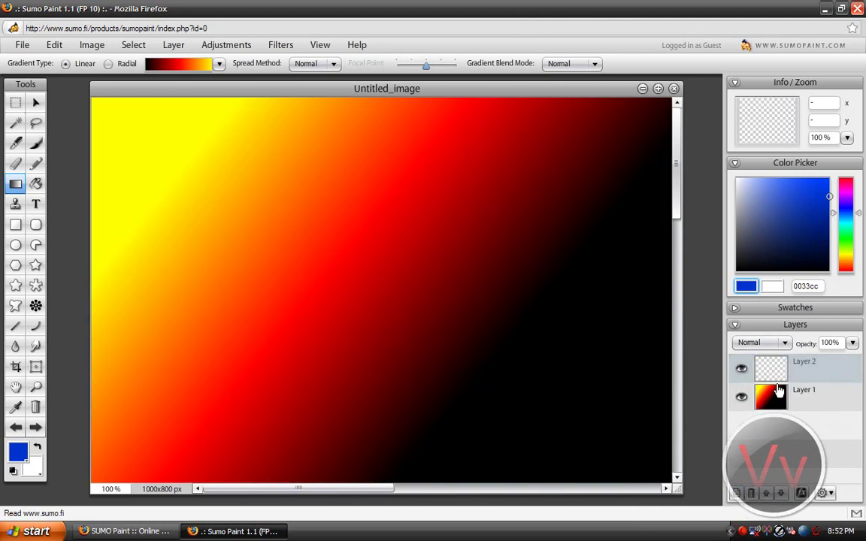
click(35, 143)
mouse_move(200, 150)
mouse_down()
mouse_move(151, 174)
mouse_move(197, 333)
mouse_move(451, 200)
mouse_up()
mouse_move(474, 325)
mouse_down()
mouse_move(459, 291)
mouse_move(158, 259)
mouse_up()
mouse_move(308, 147)
mouse_down()
mouse_move(281, 380)
mouse_move(436, 318)
mouse_up()
- Paint two broad near-white e6e8ee strokes, then select the gradient layer
click(739, 184)
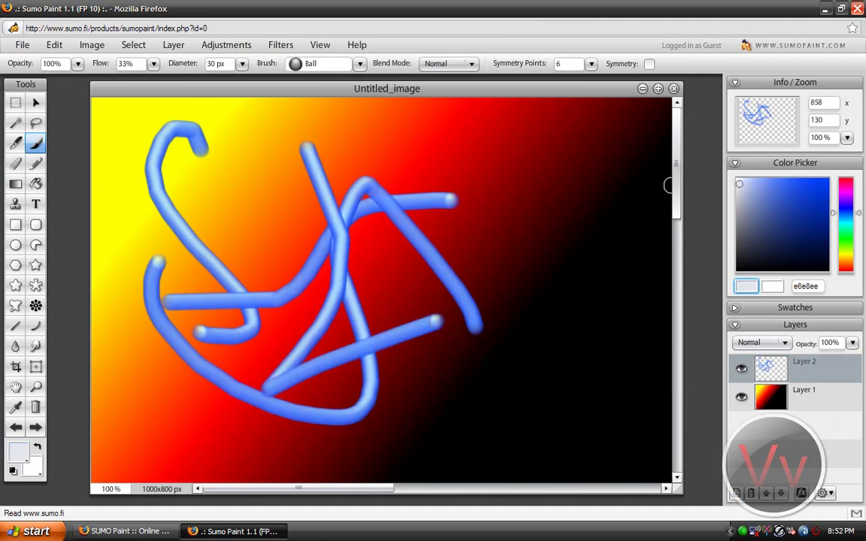
mouse_move(560, 163)
mouse_down()
mouse_move(406, 450)
mouse_move(376, 415)
mouse_up()
mouse_move(369, 231)
mouse_down()
mouse_move(466, 266)
mouse_move(533, 187)
mouse_up()
click(779, 387)
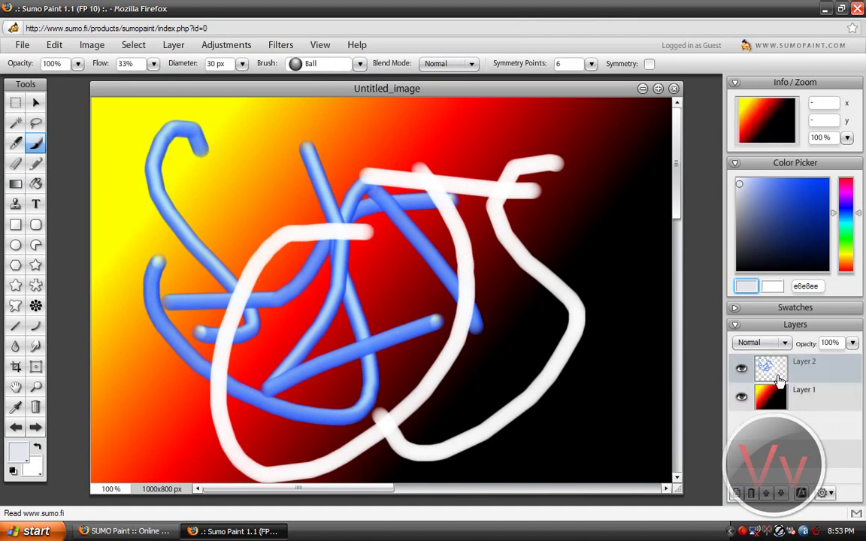
mouse_move(779, 388)
mouse_down()
mouse_move(774, 362)
mouse_move(774, 385)
mouse_up()
- Paint a white crossing stroke on the gradient and delete the blue stroke layer
drag(348, 153, 515, 306)
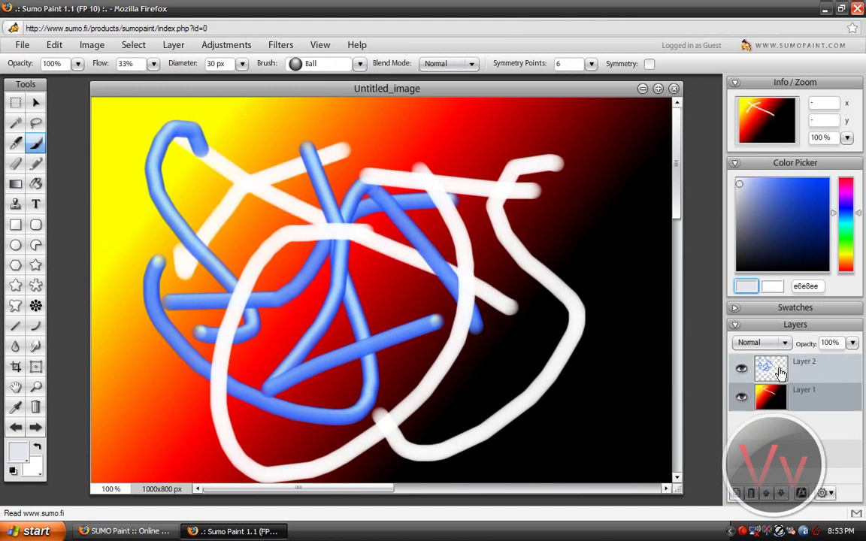
right_click(771, 366)
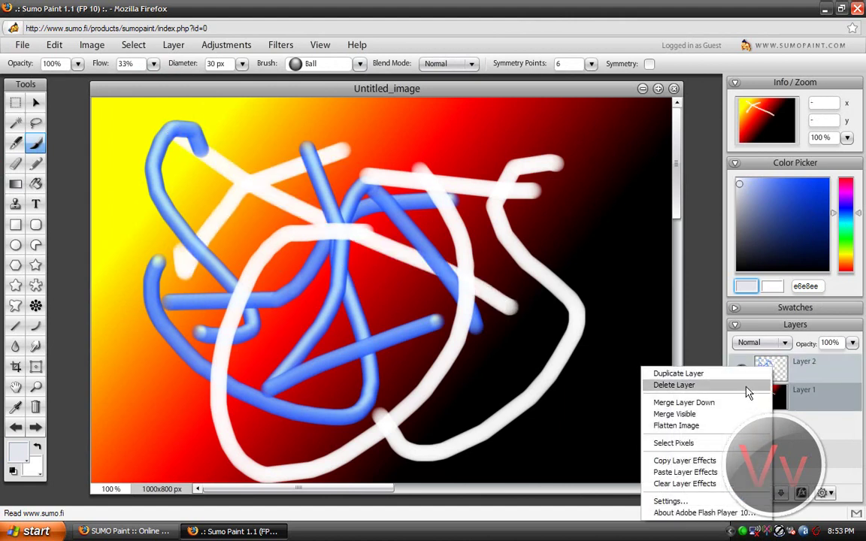
click(744, 385)
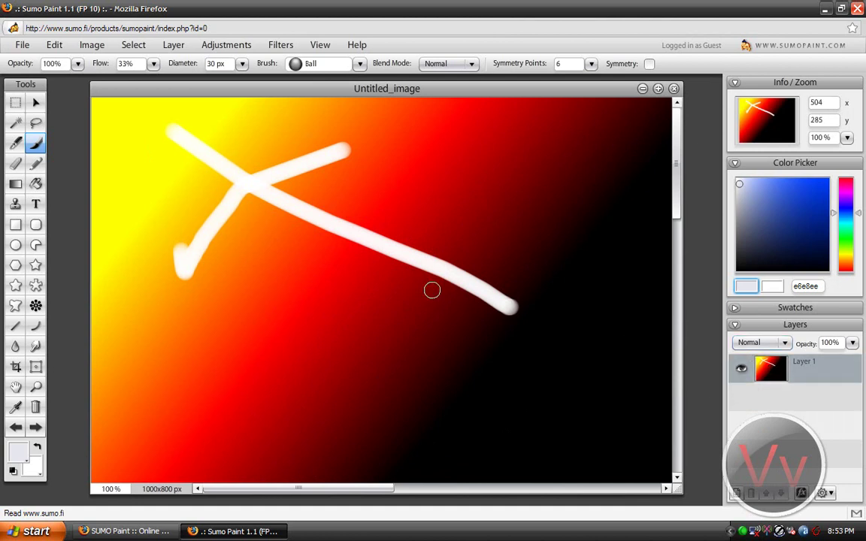
- Fill two diagonal bands with light grey using the Paint Bucket
click(35, 184)
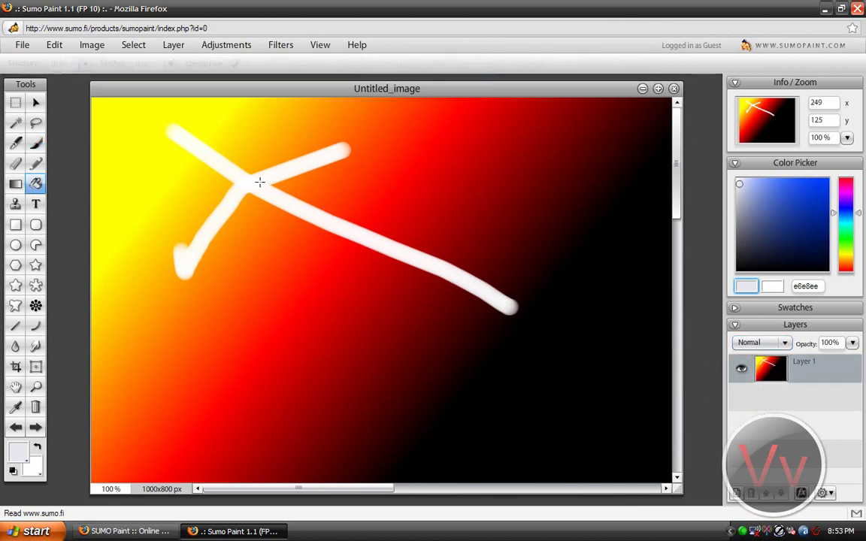
click(328, 386)
click(251, 277)
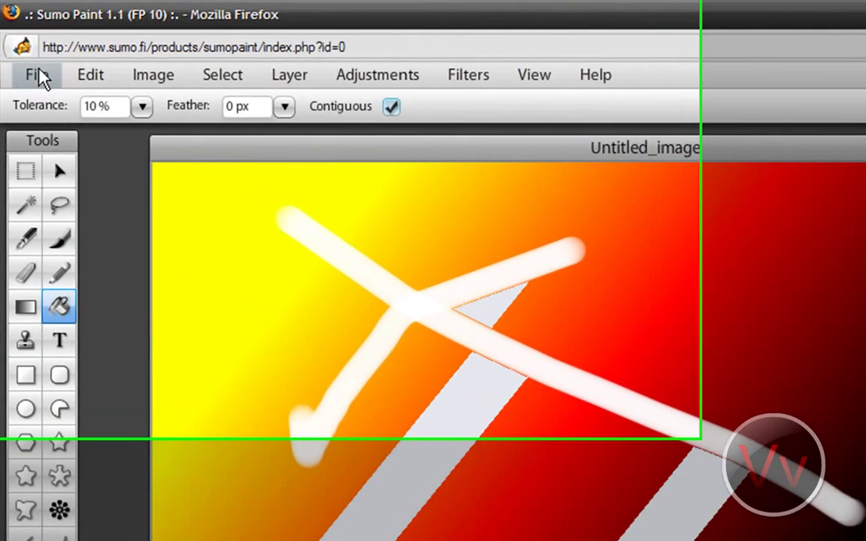
- Save the image to the computer in PNG format
click(39, 72)
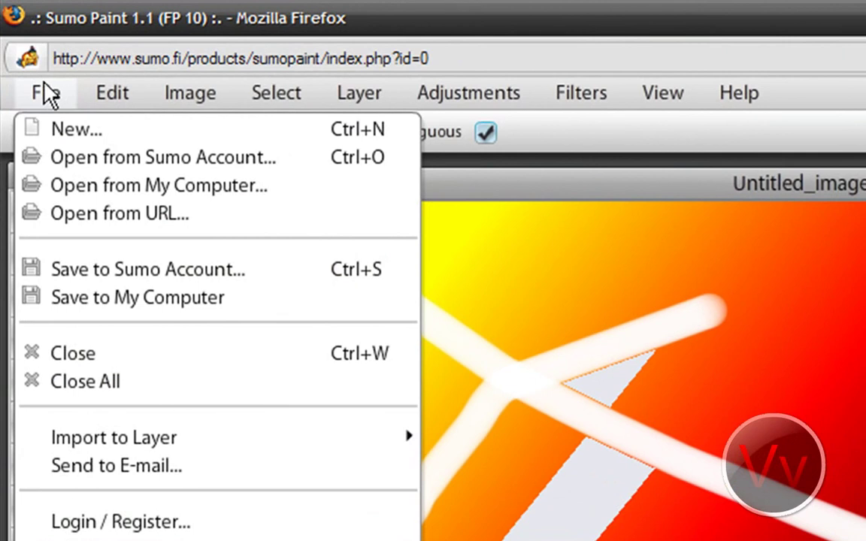
click(135, 298)
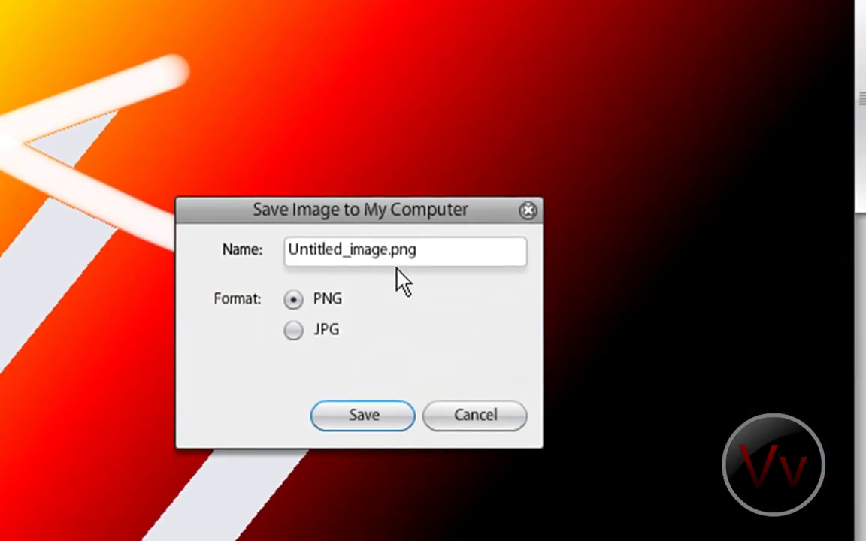
click(310, 329)
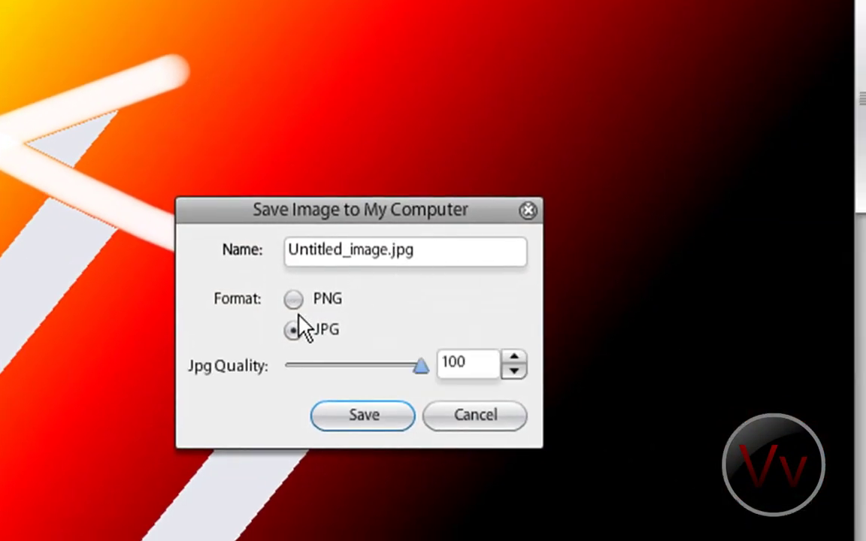
drag(419, 366, 415, 367)
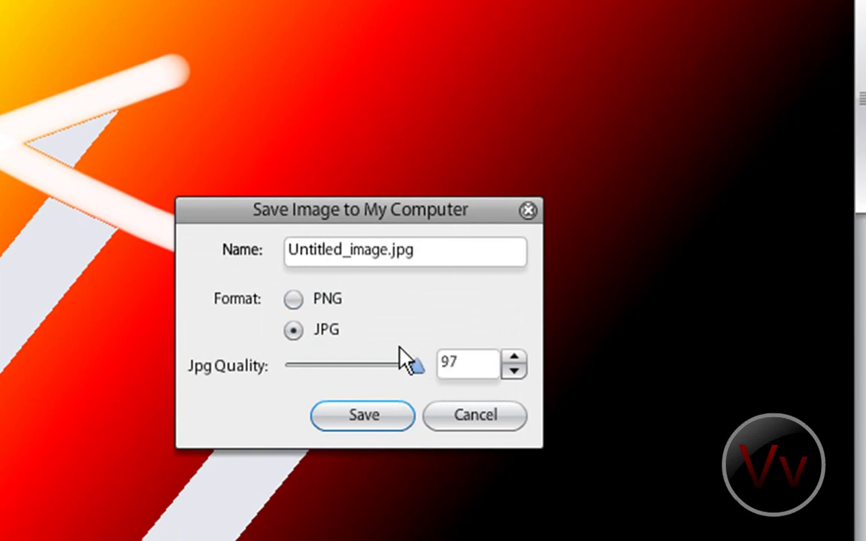
click(294, 300)
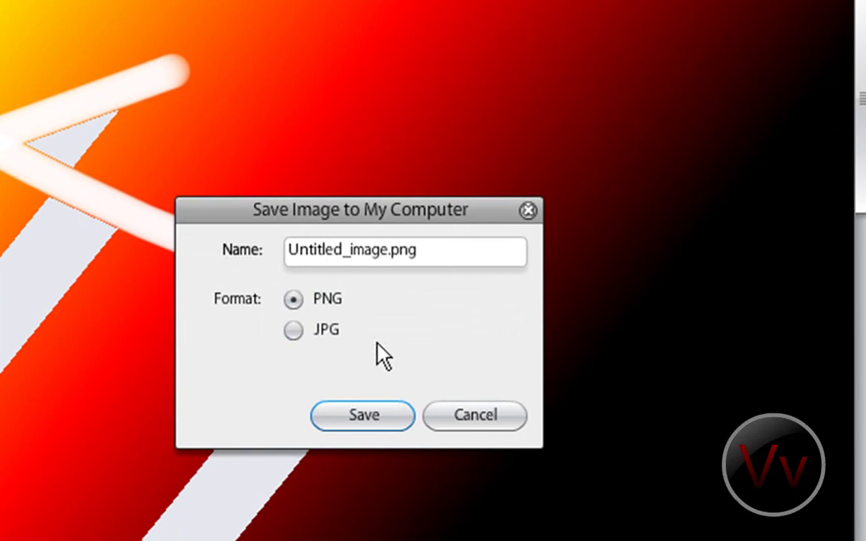
click(390, 404)
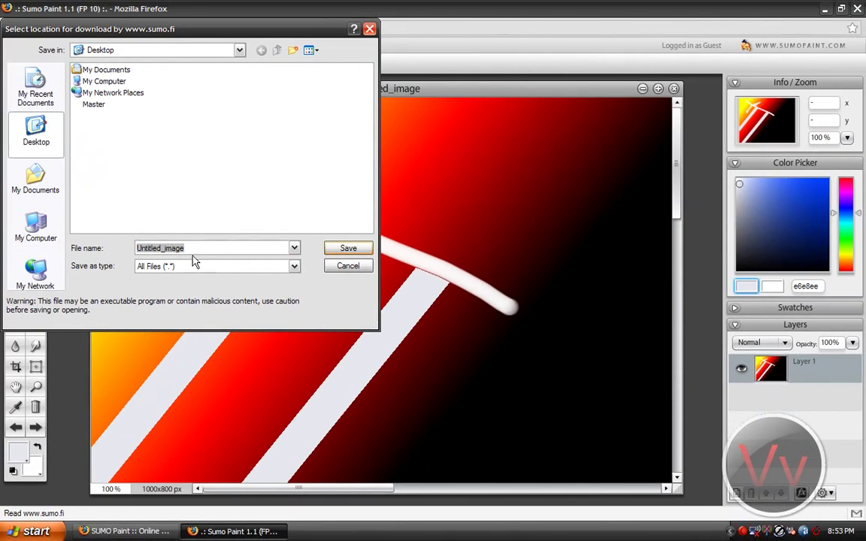
- Name the downloaded file 'image' and confirm the save
click(188, 253)
text(imahe)
key(BackSpace)
text(ge)
key(Return)
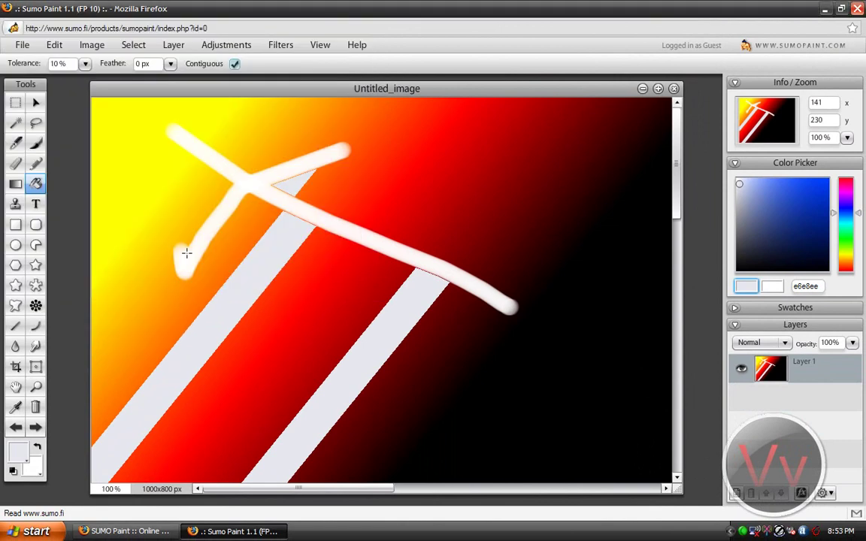
- Restore the editor window and close the Sumo Paint website window
double_click(328, 13)
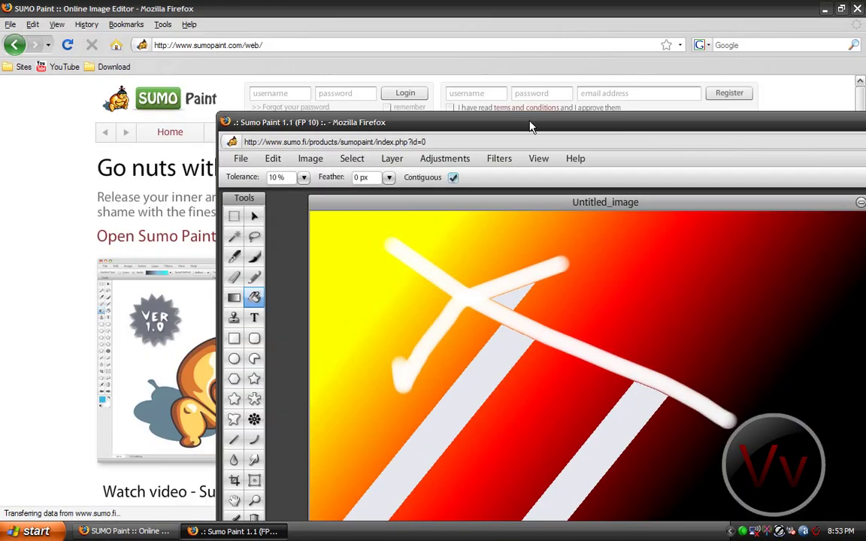
click(496, 20)
click(857, 8)
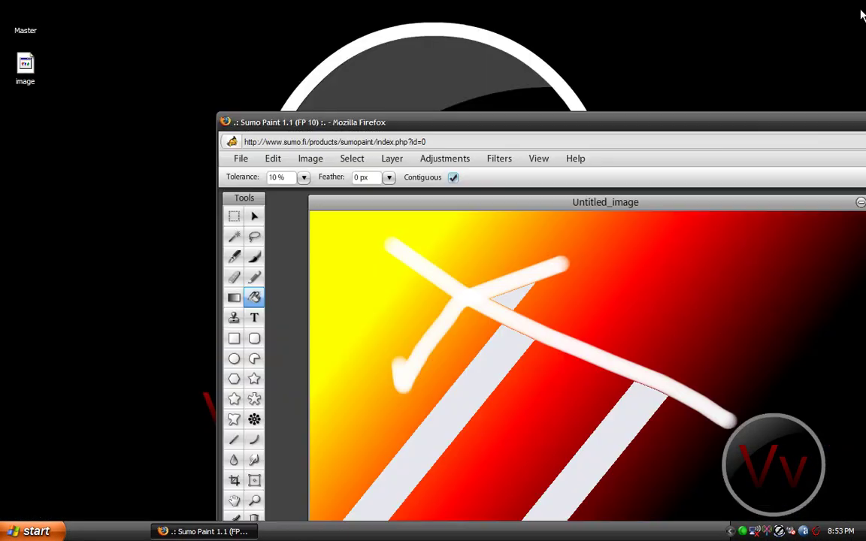
- Open the saved desktop image in Firefox and view it at full size, then bring the editor back
right_click(23, 68)
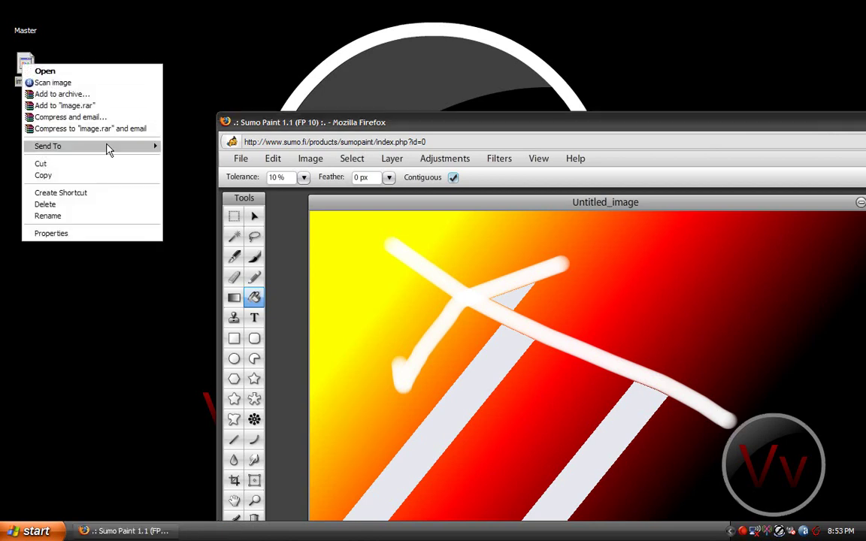
click(105, 78)
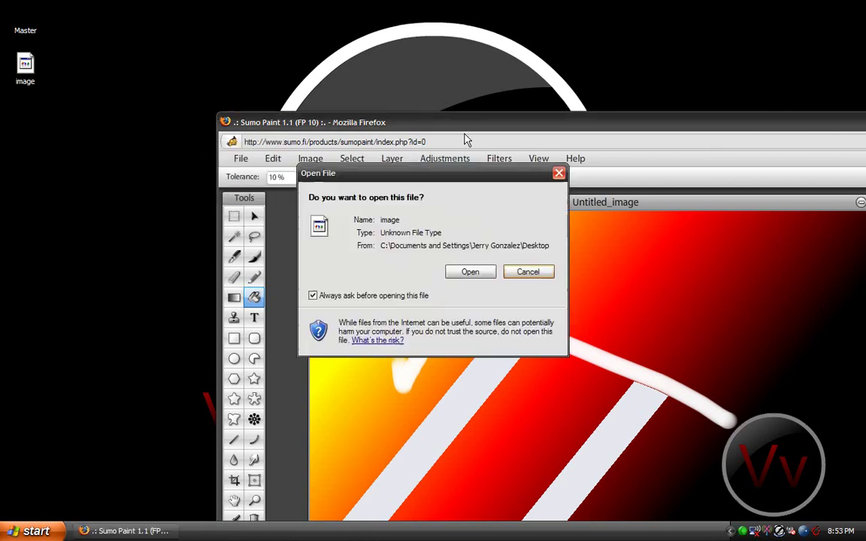
click(474, 268)
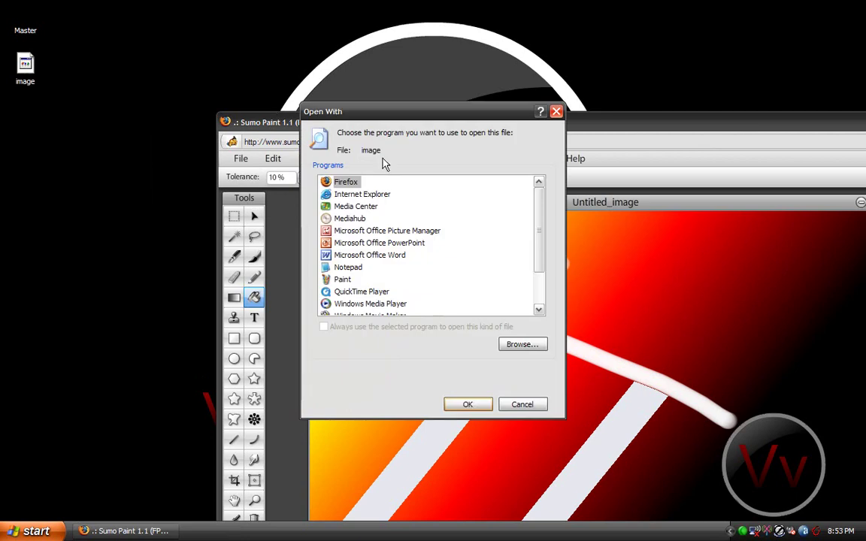
click(467, 405)
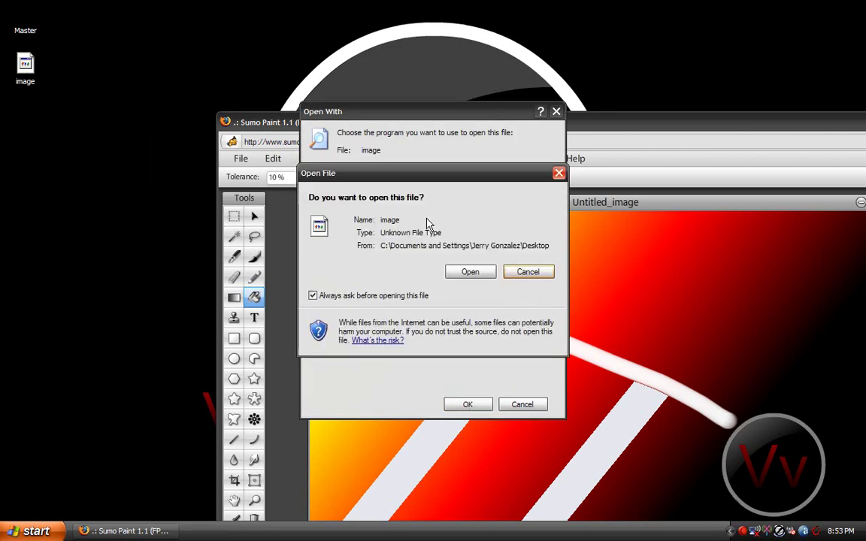
click(474, 272)
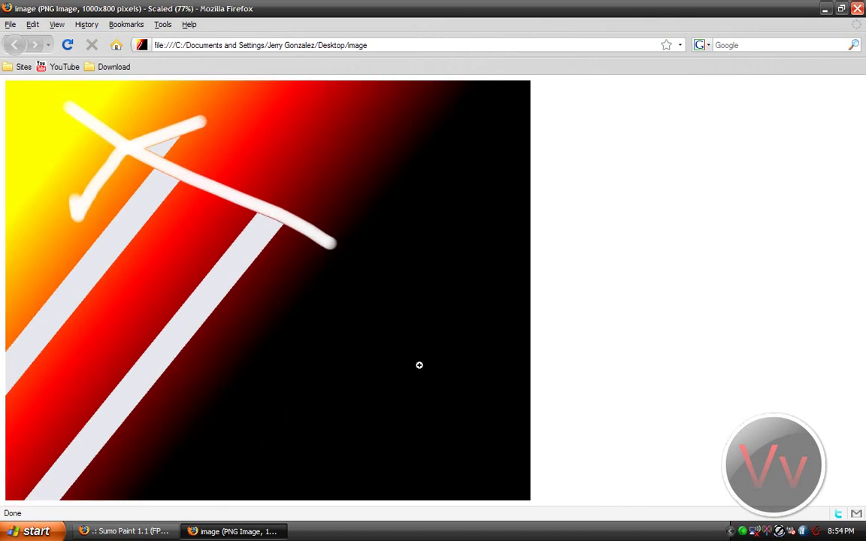
click(382, 380)
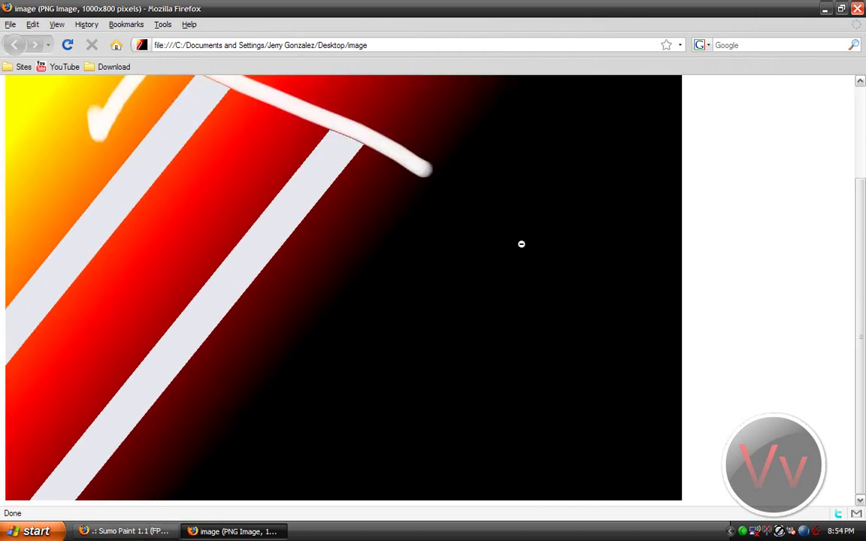
click(505, 264)
click(124, 532)
drag(395, 123, 239, 40)
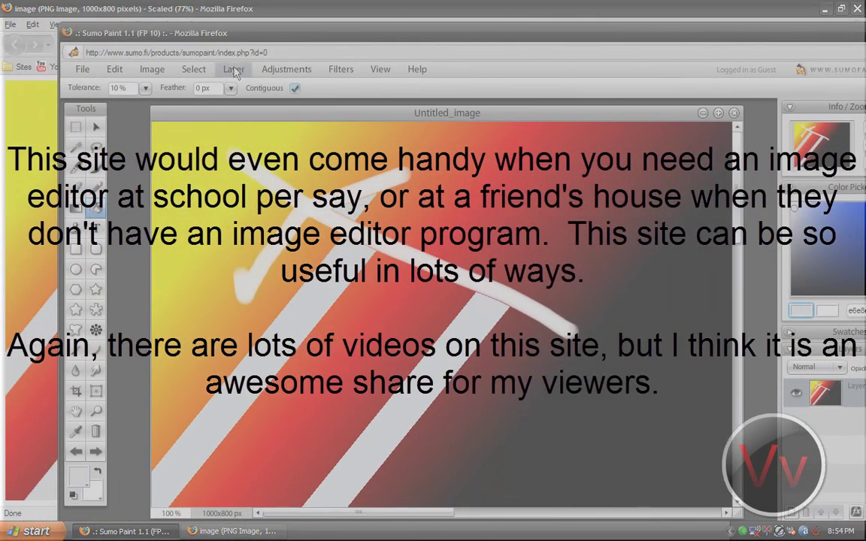
- Open MaybeEvolved.png from Master > Images as a new layer
click(83, 69)
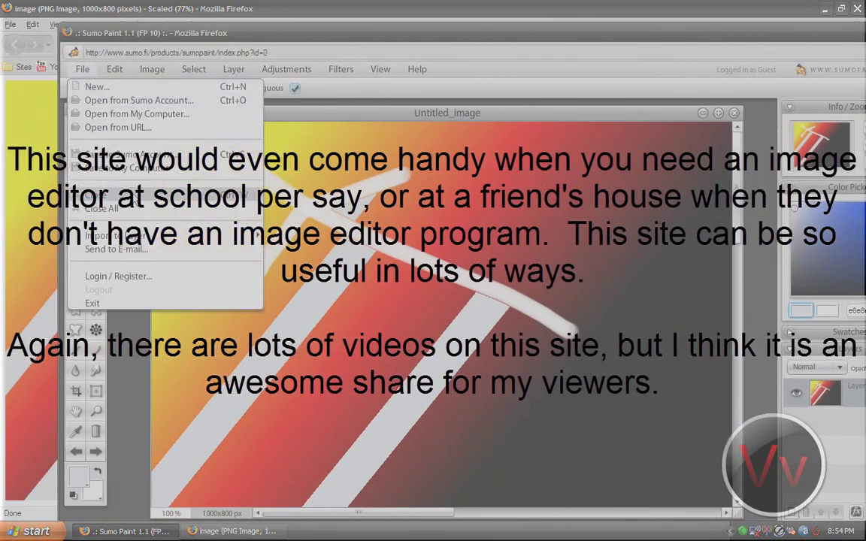
click(320, 239)
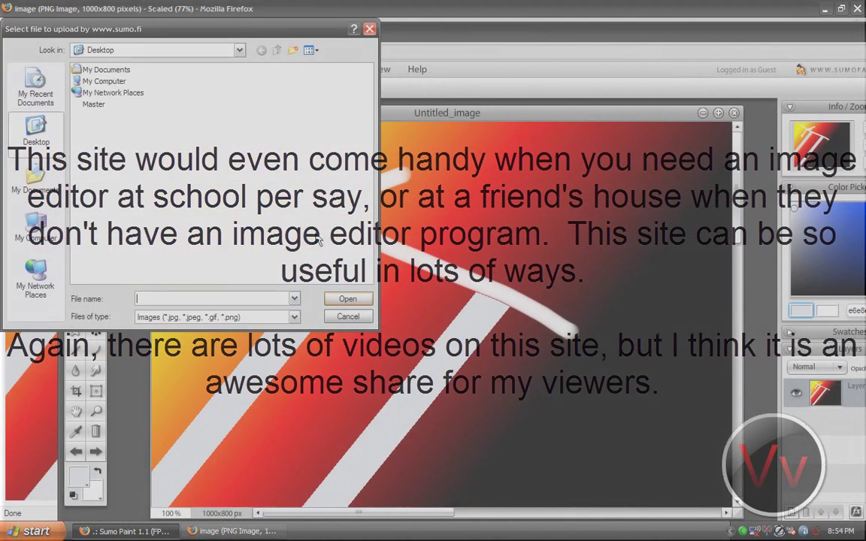
double_click(94, 105)
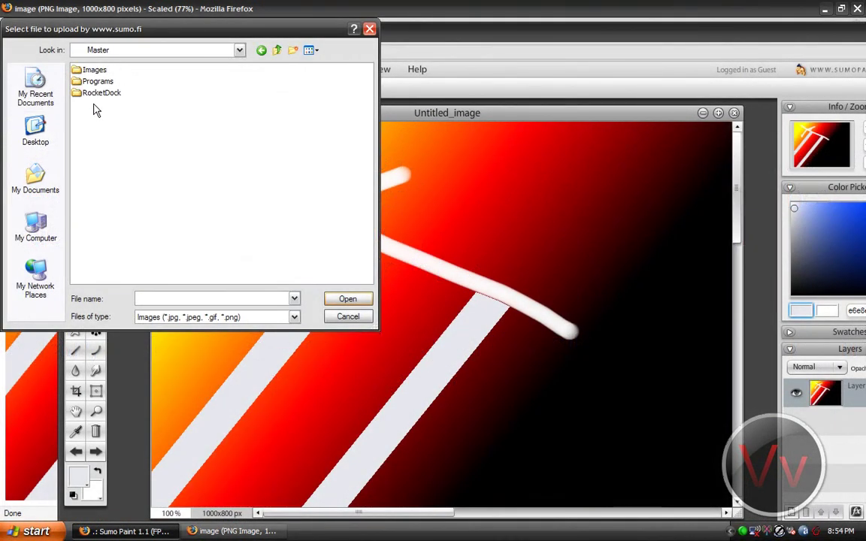
double_click(90, 70)
double_click(118, 81)
double_click(116, 91)
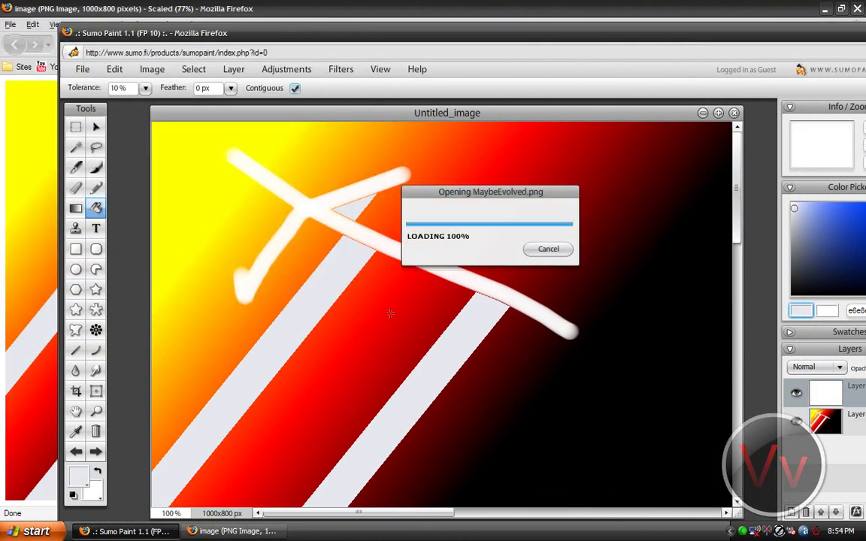
- Move the Vv logo right with the Move tool and maximize the editor window
key(v)
mouse_move(272, 295)
mouse_down()
mouse_move(476, 293)
mouse_move(468, 283)
mouse_move(447, 301)
mouse_up()
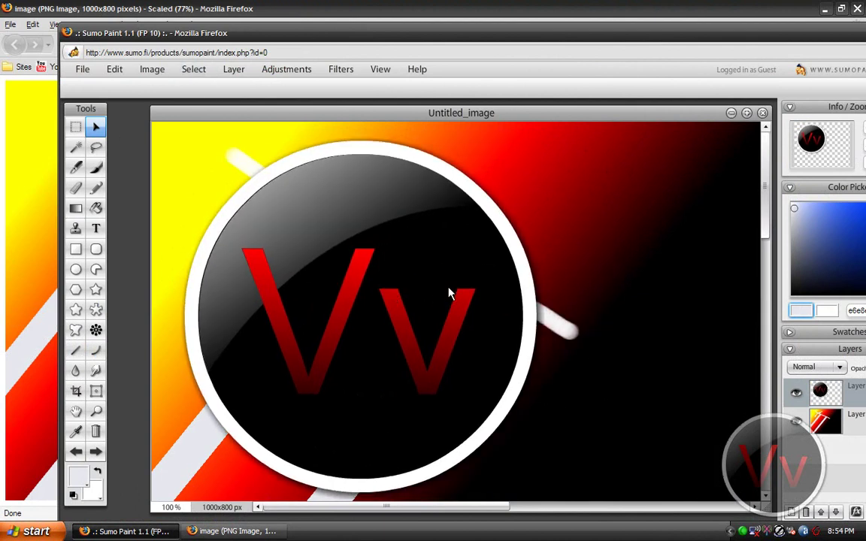
double_click(481, 33)
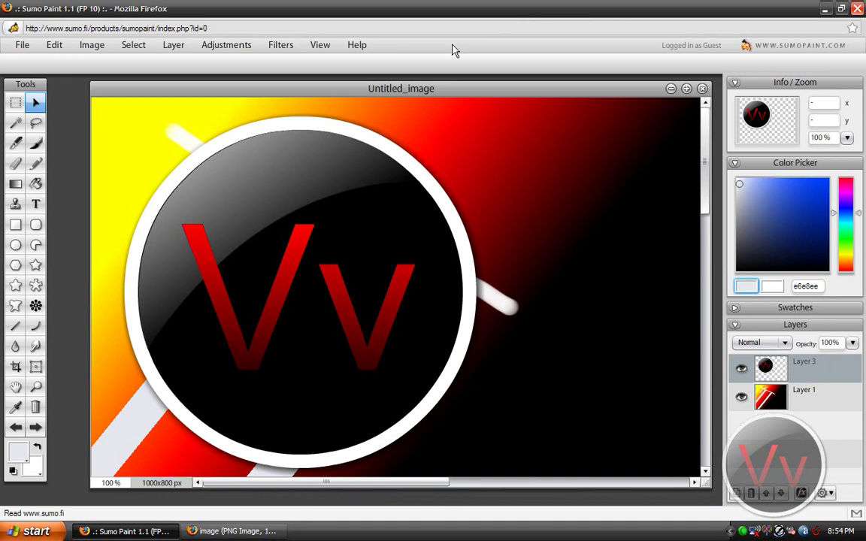
- Discard the unsaved image, confirm leaving the Sumo Paint editor, and close Firefox
click(702, 88)
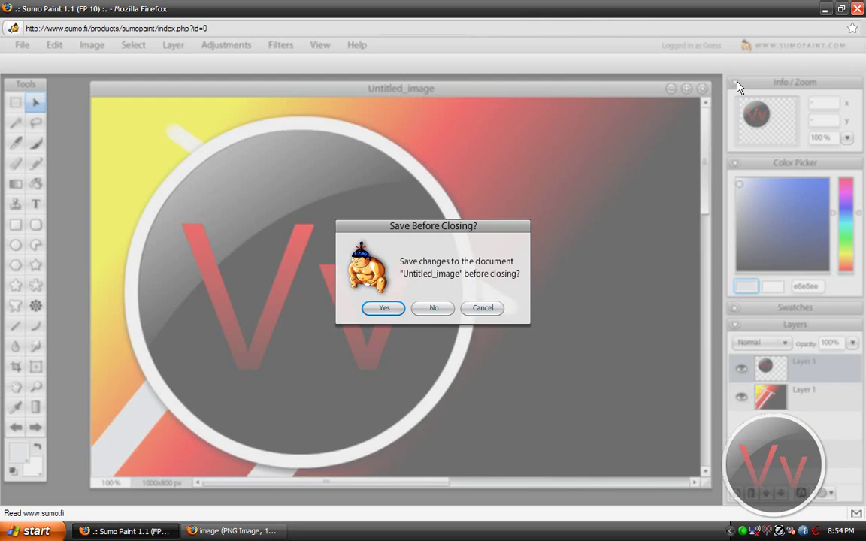
click(436, 309)
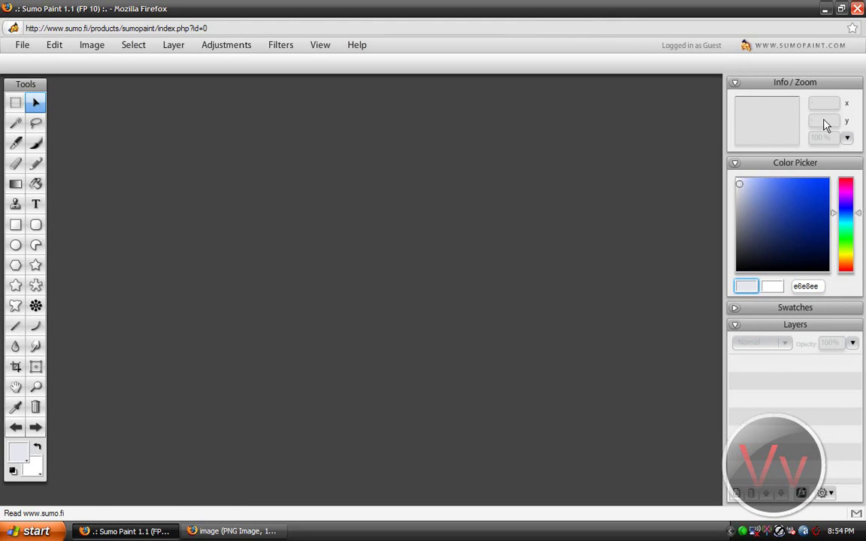
click(833, 46)
click(405, 294)
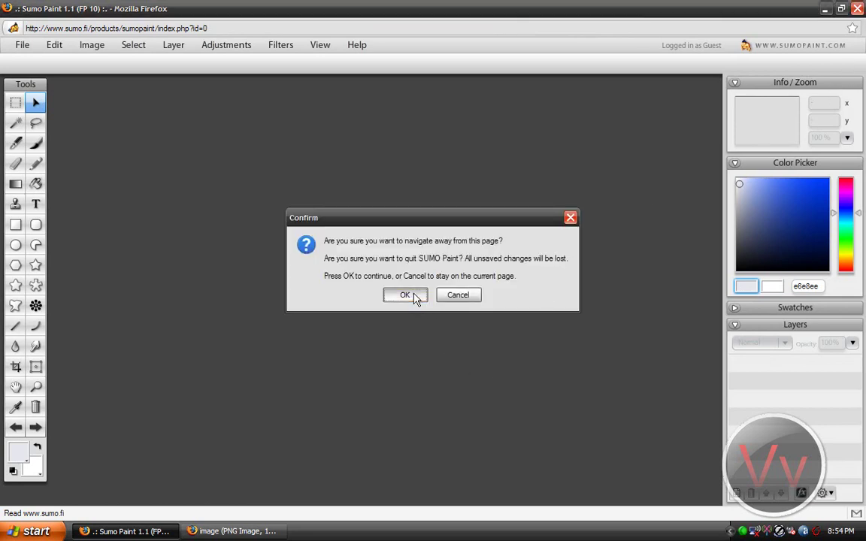
key(alt+F4)
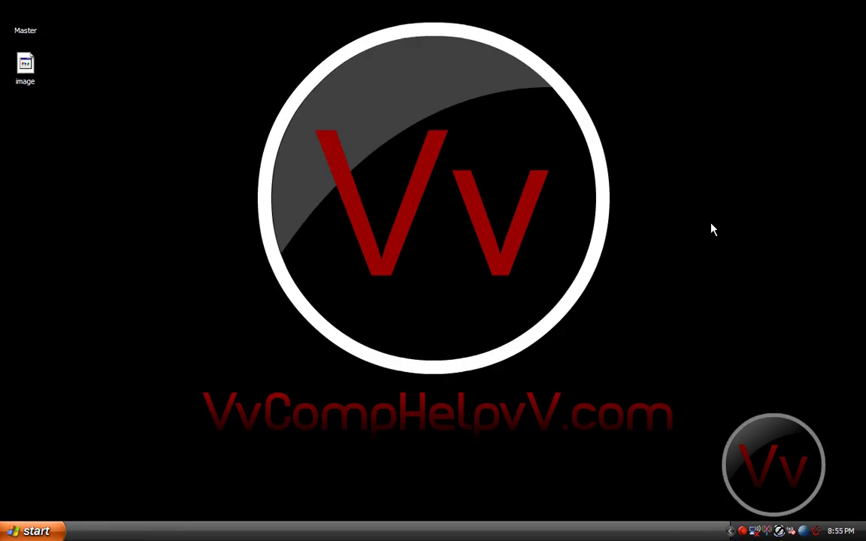
mouse_move(690, 429)
mouse_down()
mouse_move(164, 23)
mouse_move(729, 454)
mouse_move(446, 203)
mouse_move(172, 32)
mouse_up()
mouse_move(696, 439)
mouse_down()
mouse_move(166, 23)
mouse_move(775, 503)
mouse_up()
mouse_move(685, 442)
mouse_down()
mouse_move(475, 114)
mouse_move(170, 16)
mouse_up()
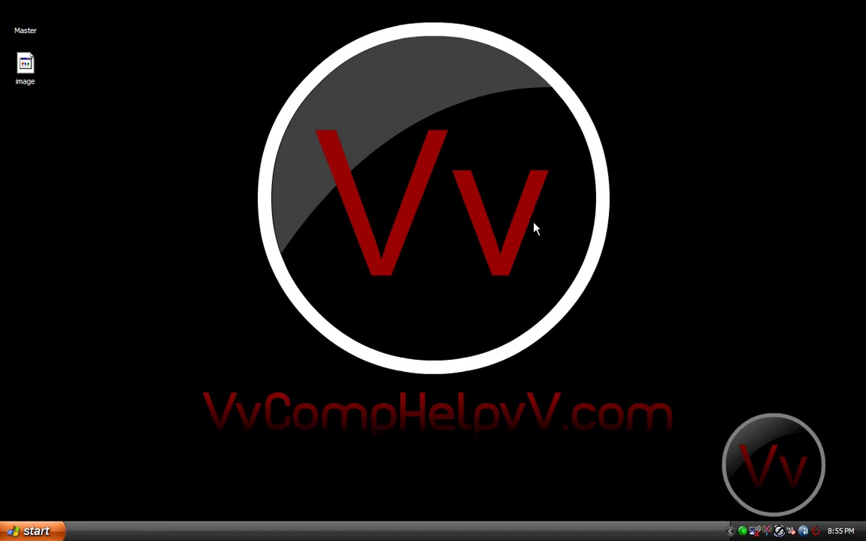